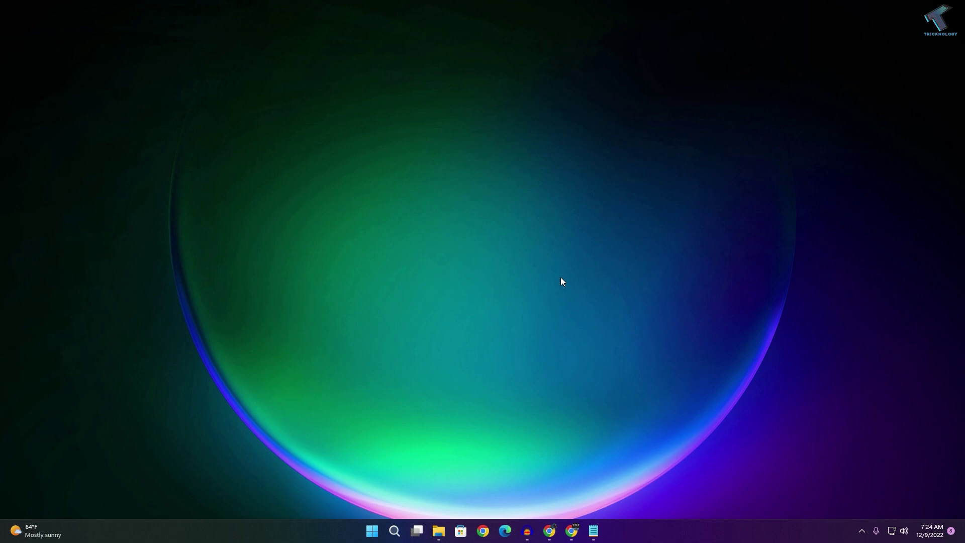
# Start the Internet Connections troubleshooter from System > Troubleshoot > Other troubleshooters, then cancel it.
pyautogui.rightClick(371, 527)
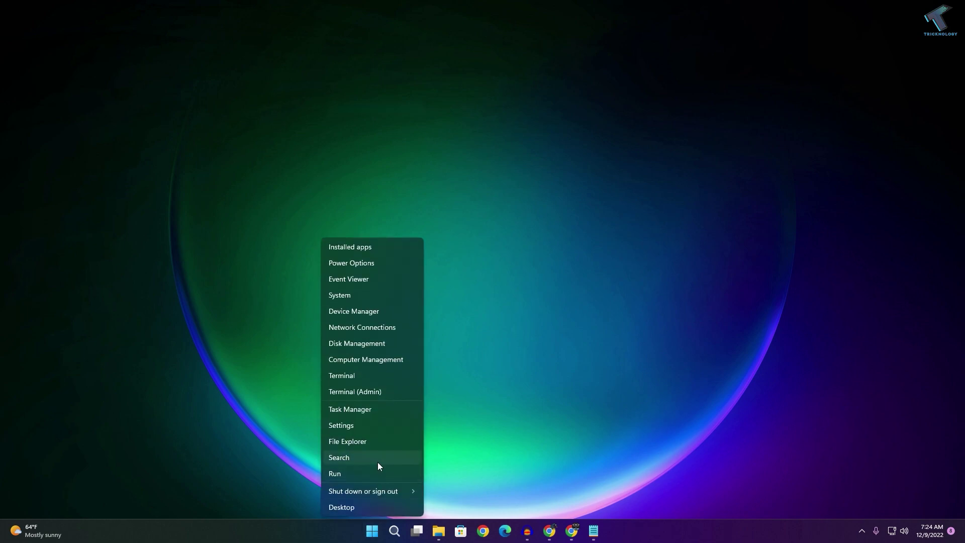
pyautogui.click(383, 428)
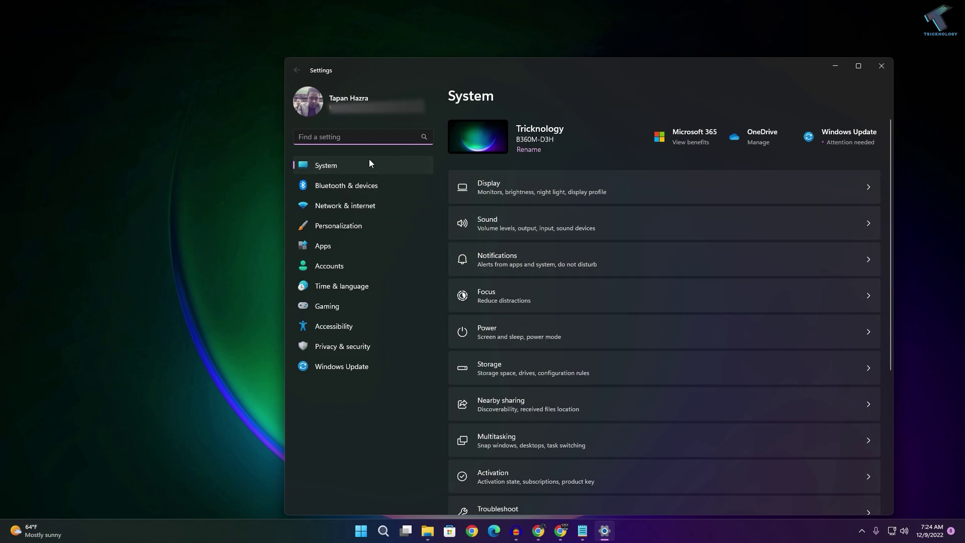
pyautogui.click(364, 169)
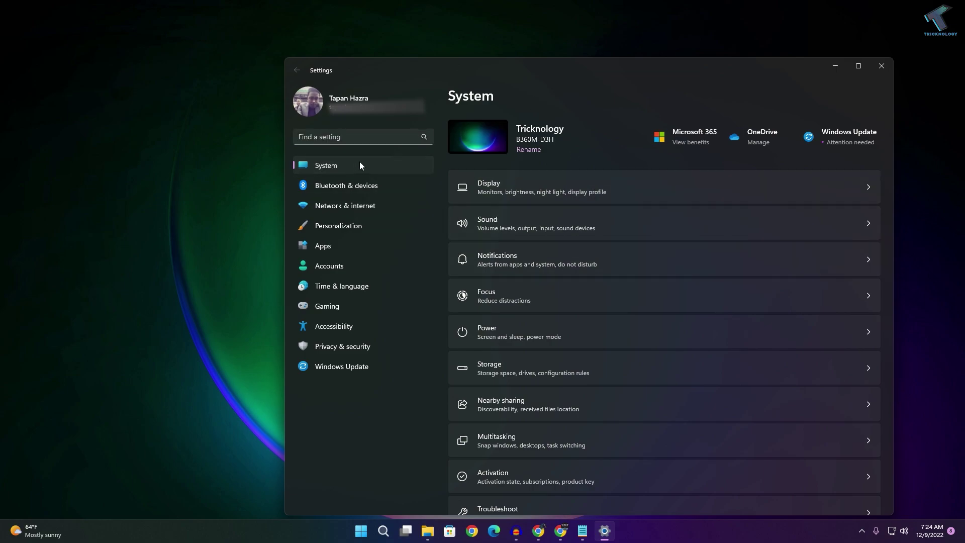
pyautogui.scroll(-2, 614, 342)
pyautogui.scroll(-1, 480, 321)
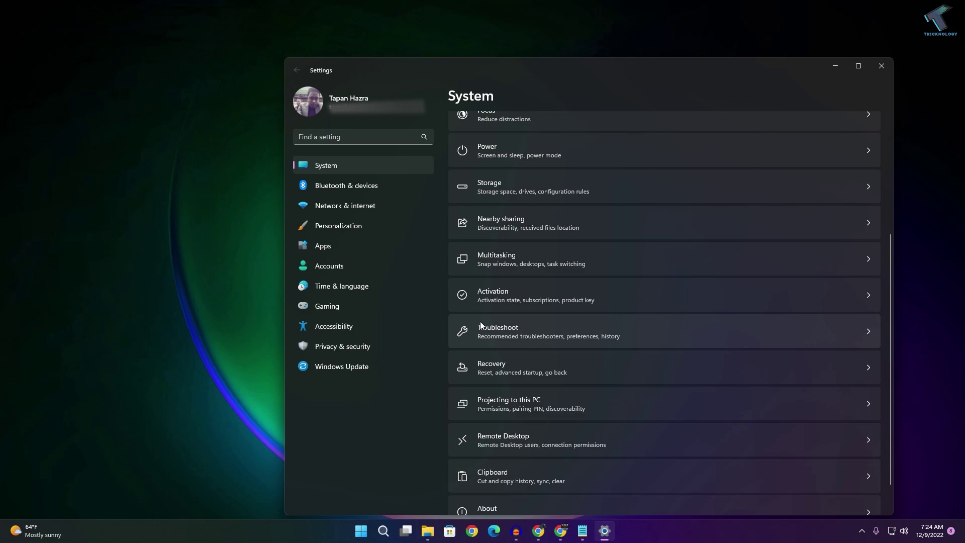
pyautogui.click(518, 335)
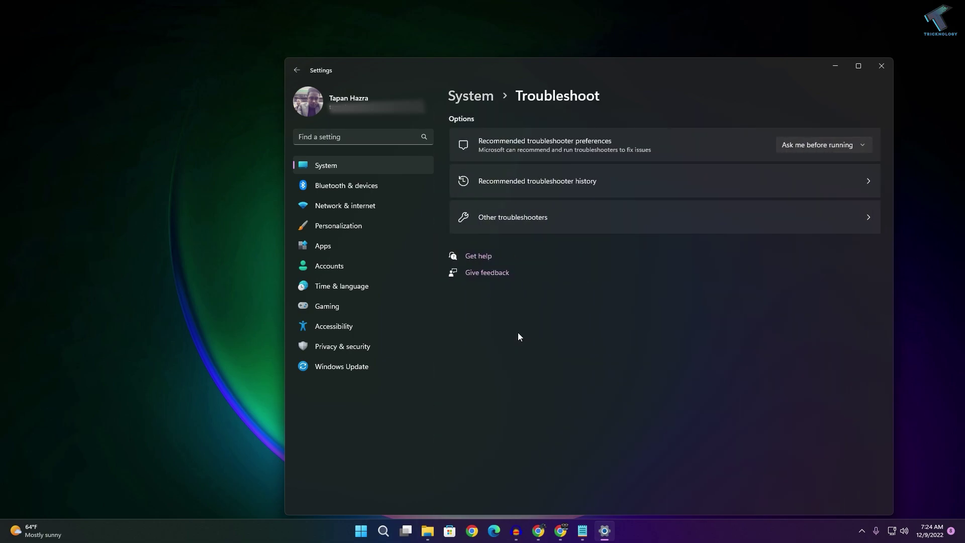
pyautogui.click(514, 221)
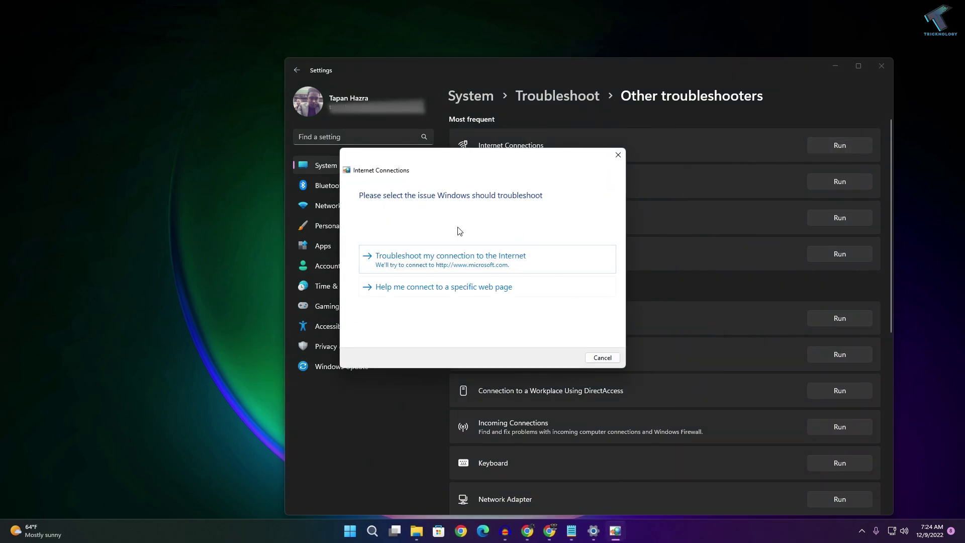
pyautogui.click(607, 357)
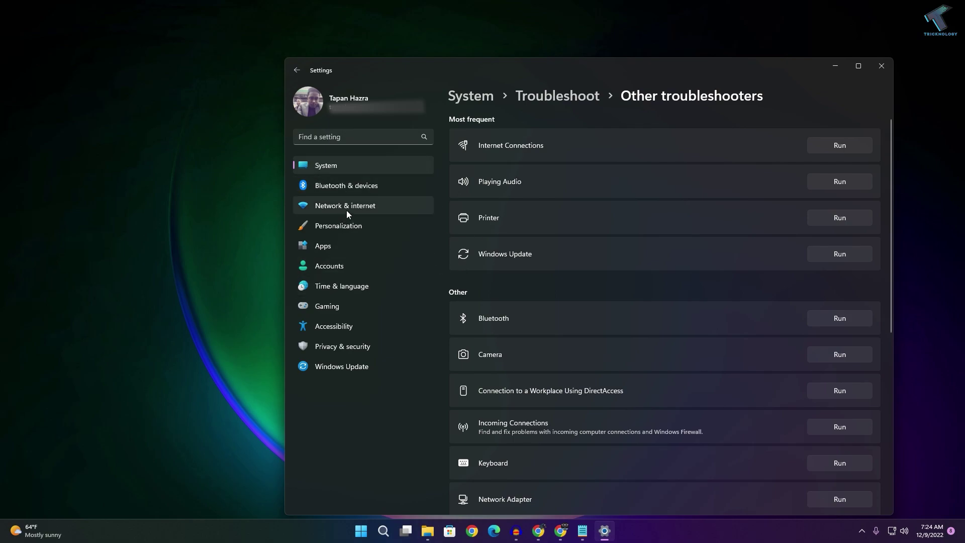
# Confirm Network reset under Advanced network settings, dismiss the sign-out notice, and minimize Settings.
pyautogui.click(366, 210)
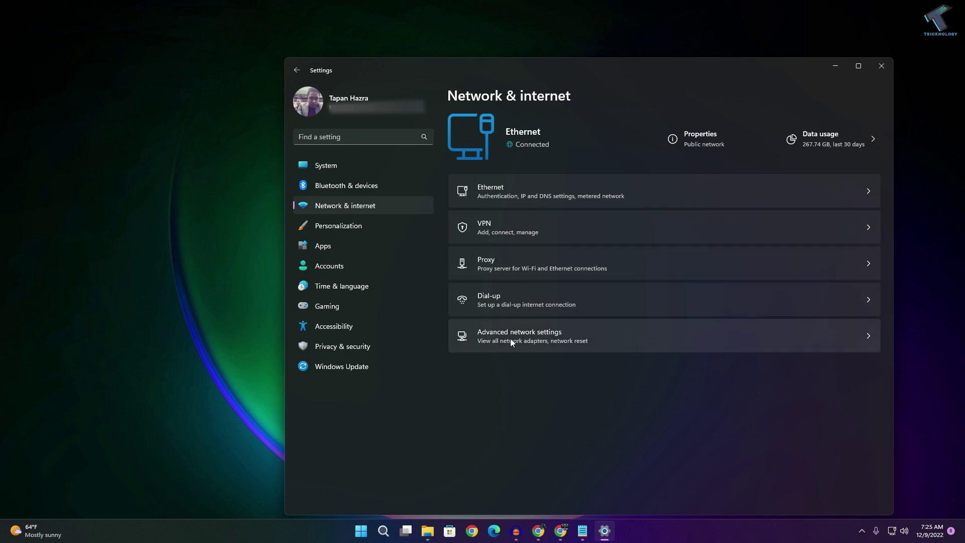
pyautogui.click(510, 339)
pyautogui.scroll(-1, 520, 336)
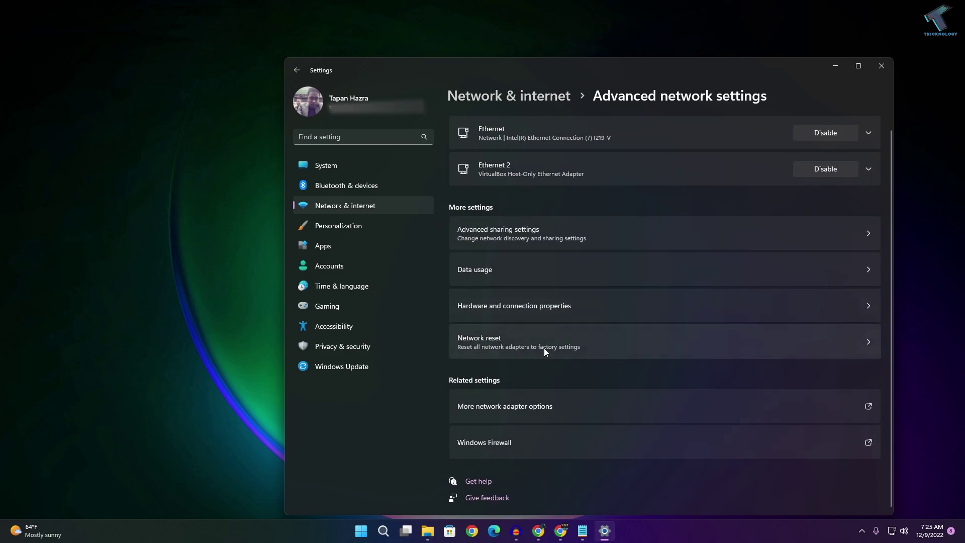
pyautogui.click(513, 340)
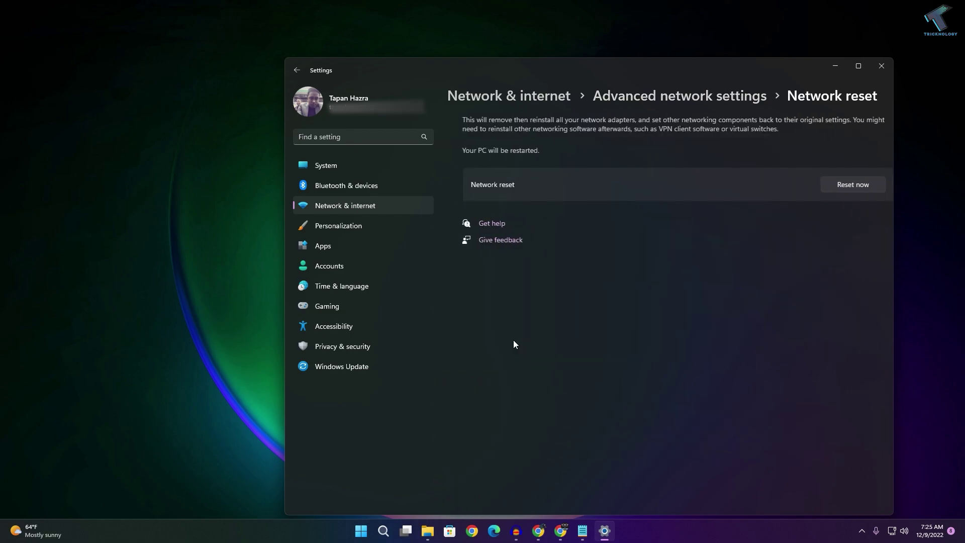
pyautogui.click(846, 186)
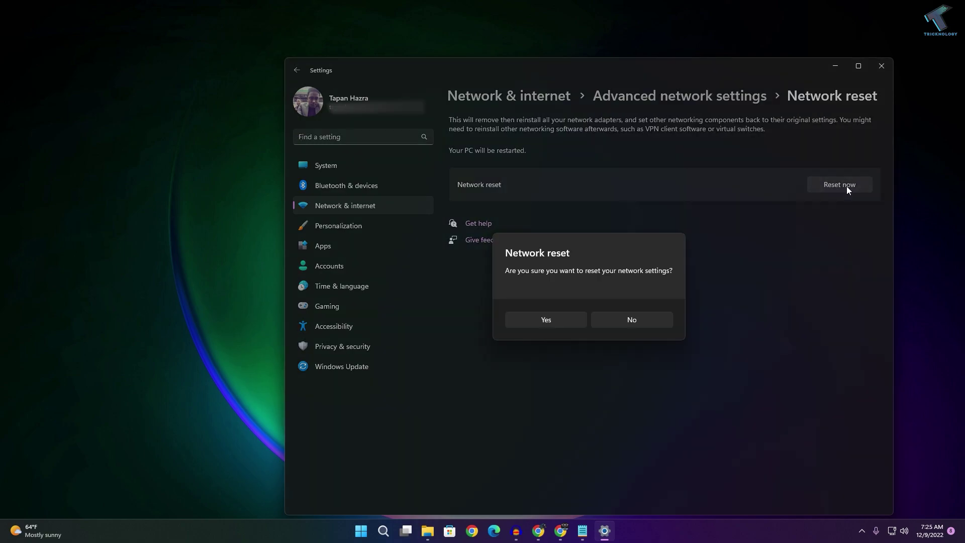
pyautogui.click(564, 319)
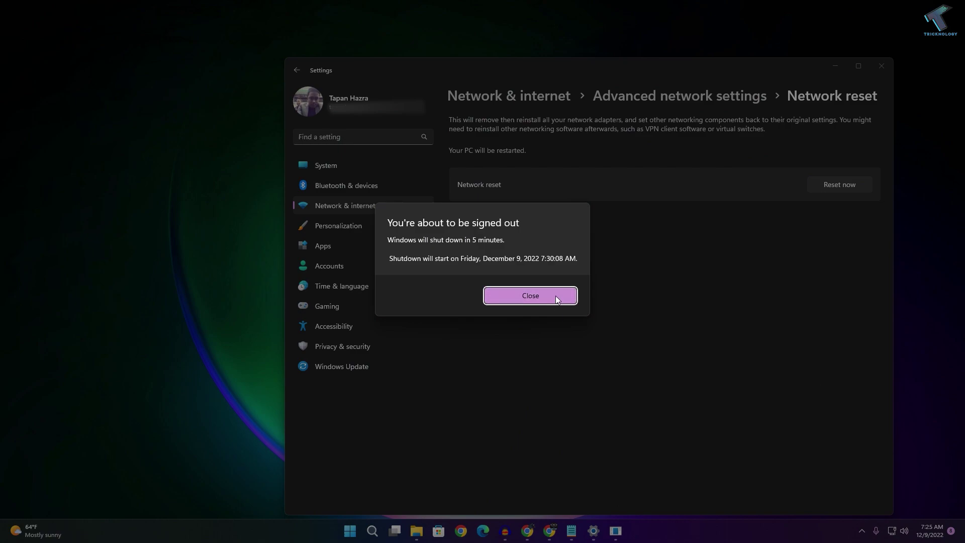
pyautogui.click(556, 295)
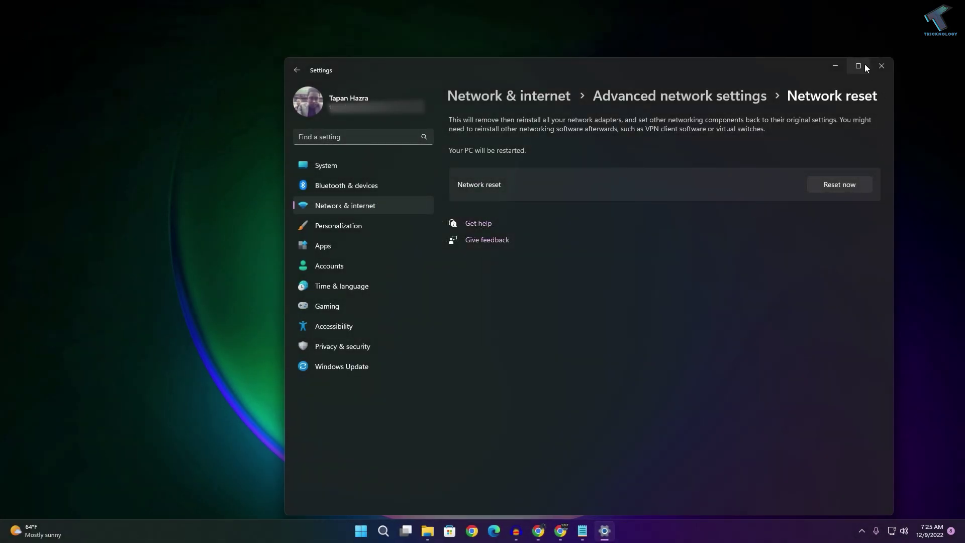
pyautogui.click(839, 63)
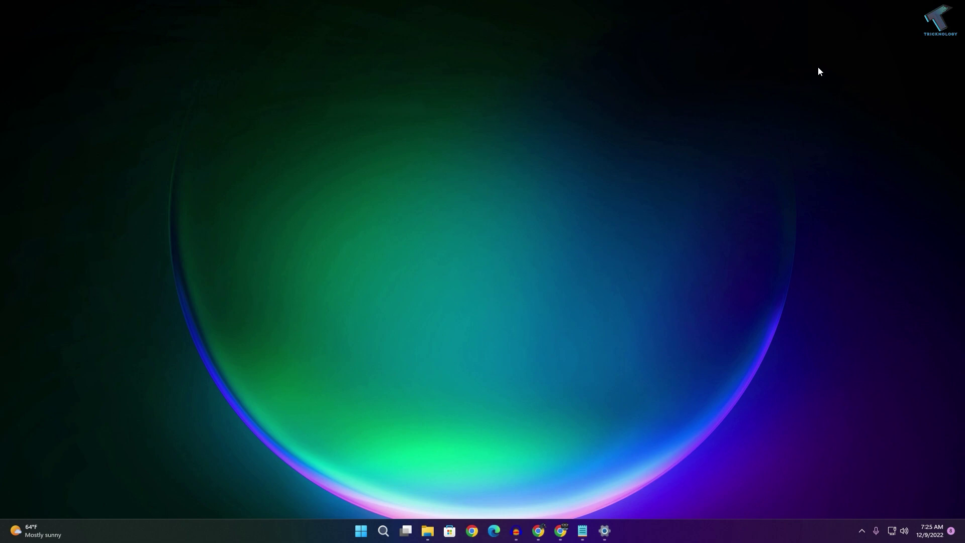
# Open Device Manager and expand the Network adapters category.
pyautogui.rightClick(360, 531)
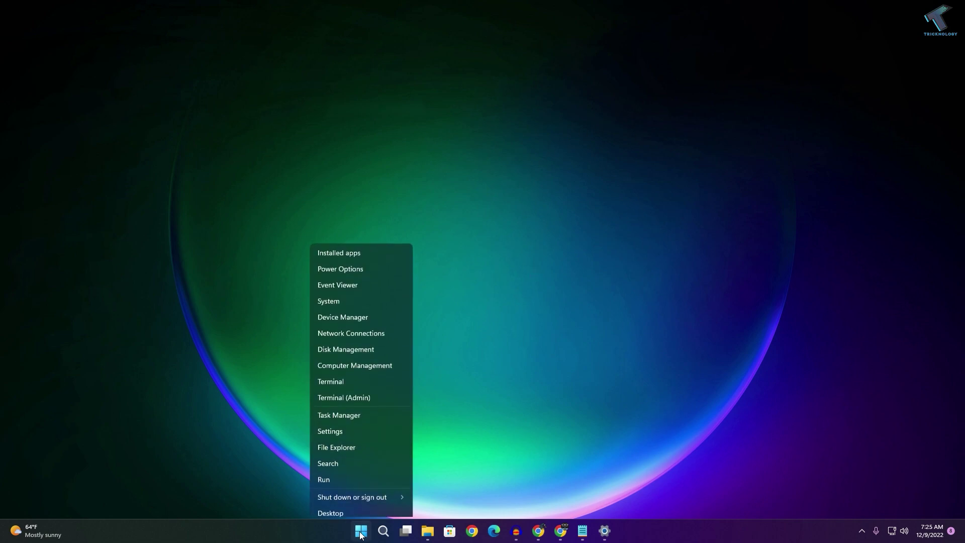
pyautogui.click(344, 307)
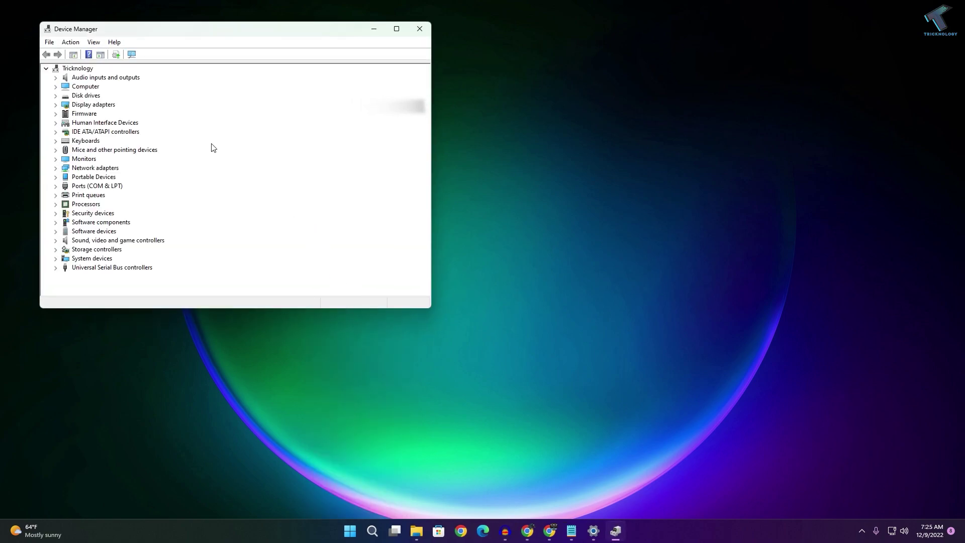
pyautogui.click(55, 167)
# Auto-search drivers for the Intel Ethernet Connection (7) I219-V, confirm the best is installed, and exit.
pyautogui.rightClick(133, 179)
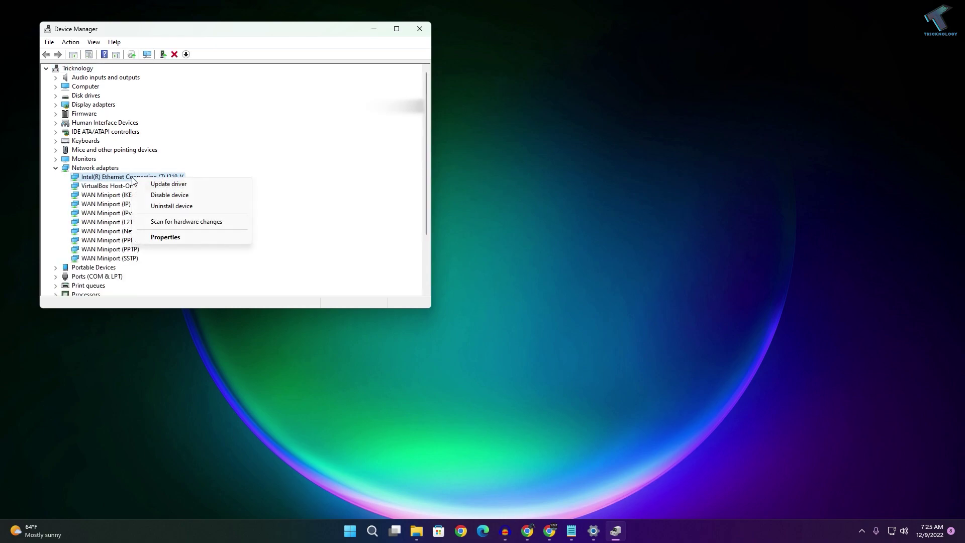
pyautogui.click(181, 185)
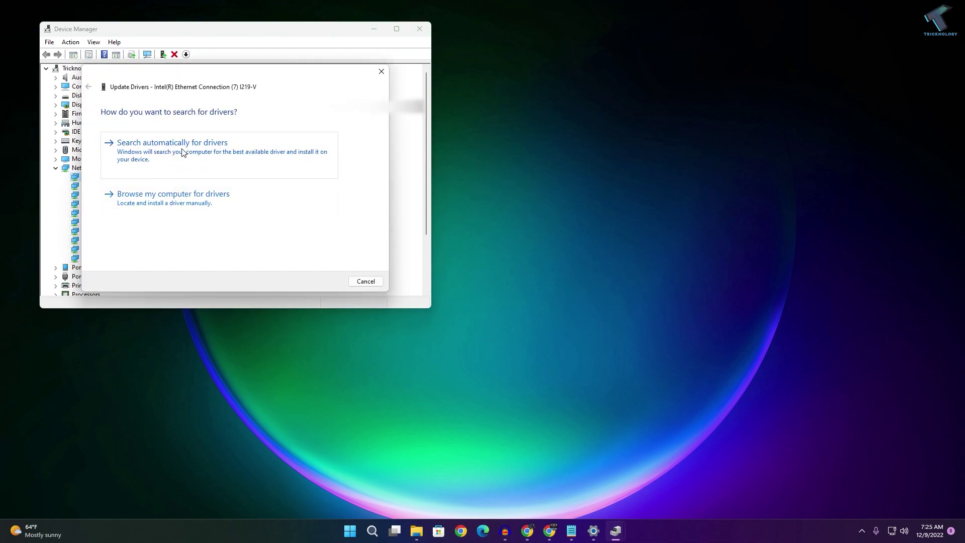
pyautogui.click(189, 150)
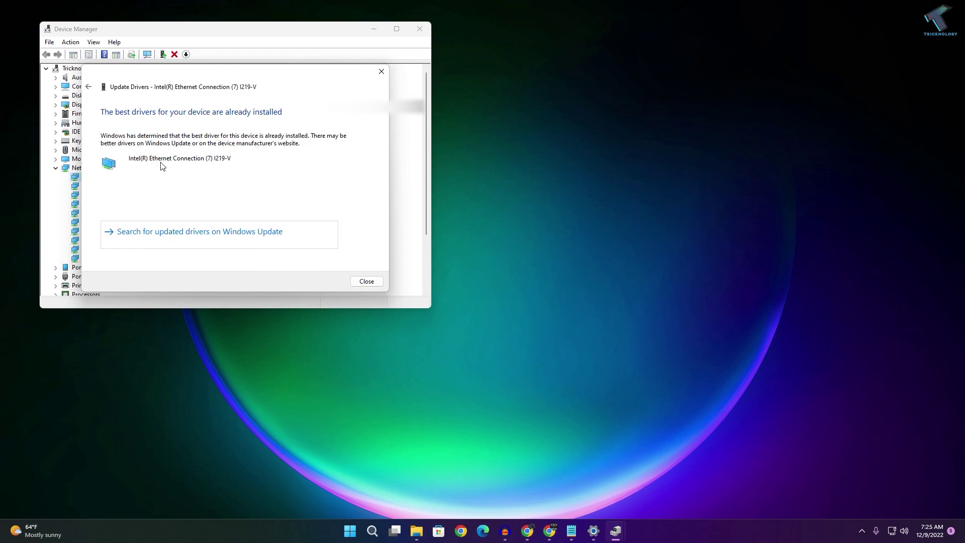
pyautogui.click(365, 282)
pyautogui.click(420, 31)
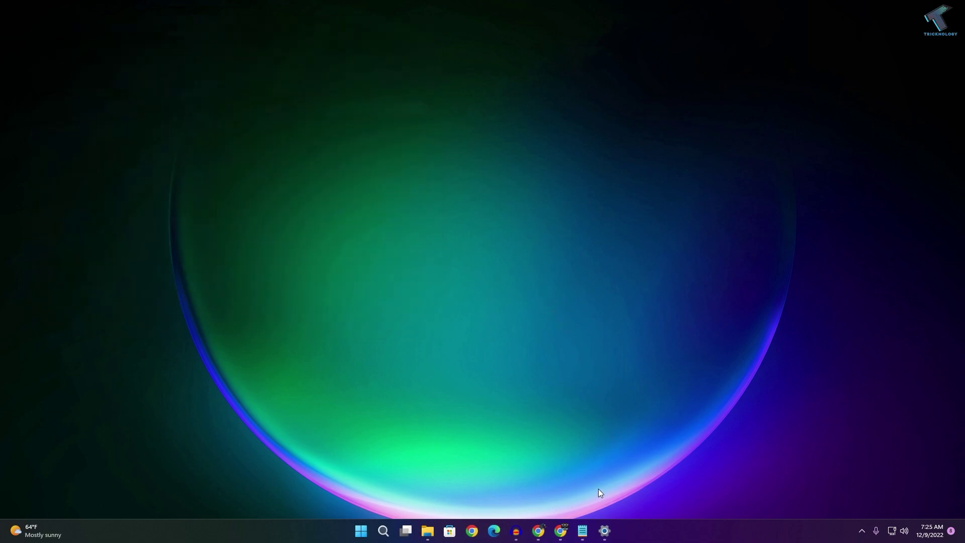
# Go to Windows Update > Advanced options > Optional updates in Settings.
pyautogui.click(604, 530)
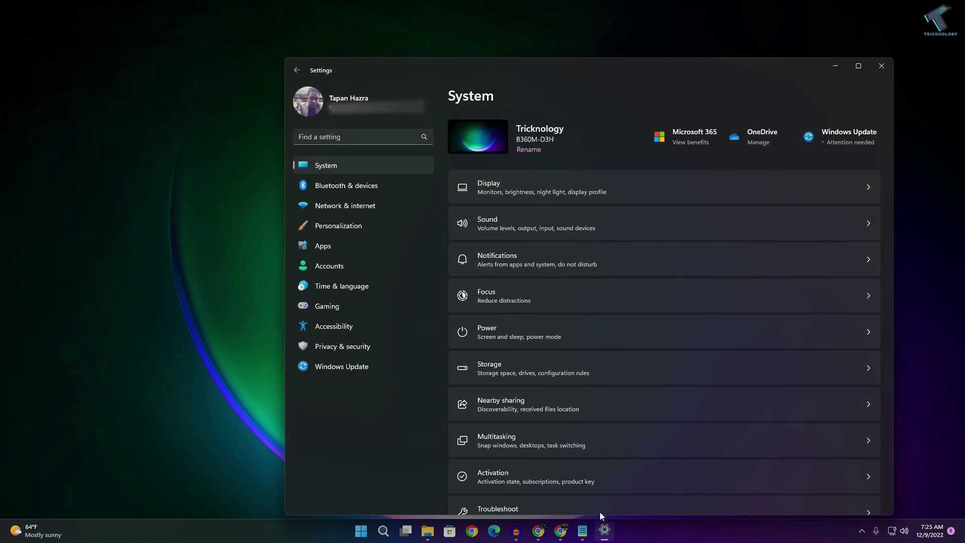
pyautogui.click(378, 374)
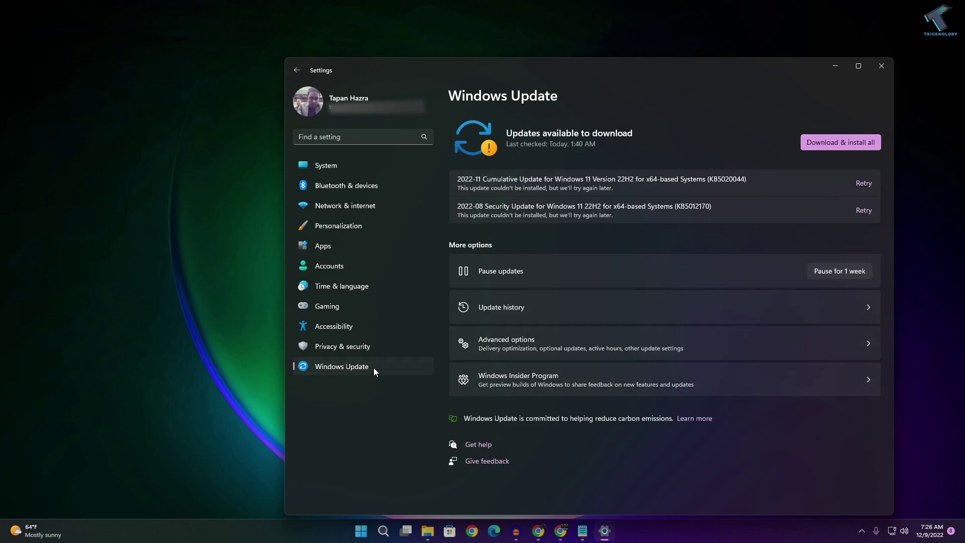
pyautogui.click(513, 356)
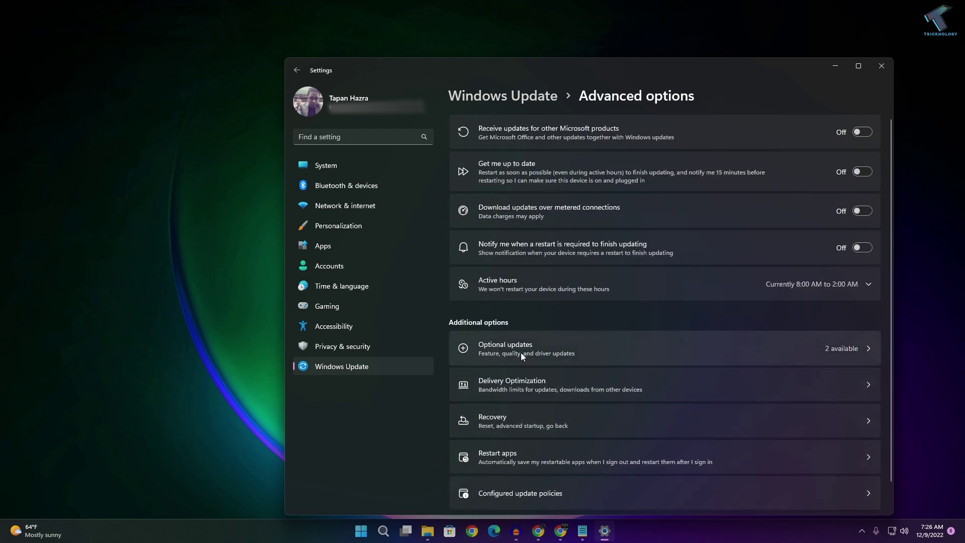
pyautogui.click(521, 352)
# Expand Driver updates, tick and untick the first Intel driver, then minimize Settings.
pyautogui.click(755, 134)
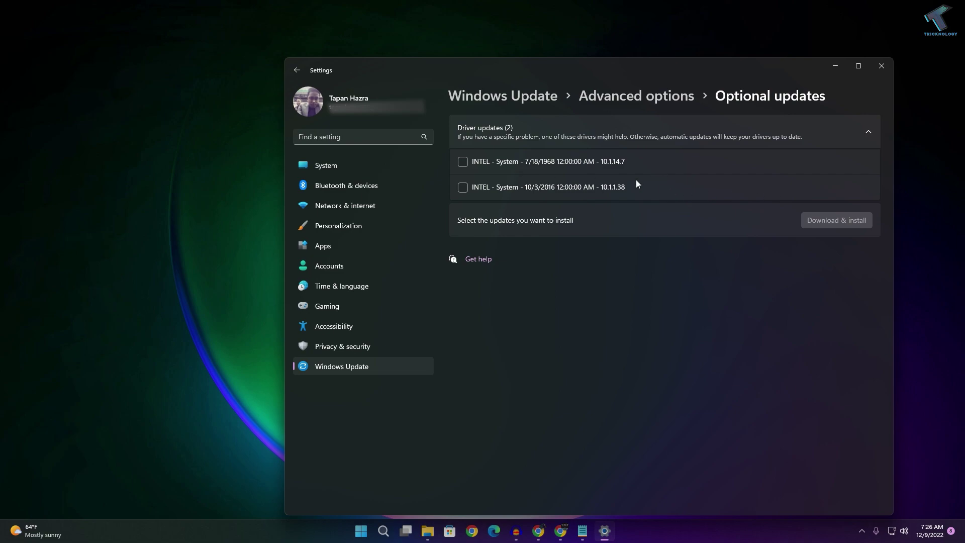
pyautogui.click(466, 163)
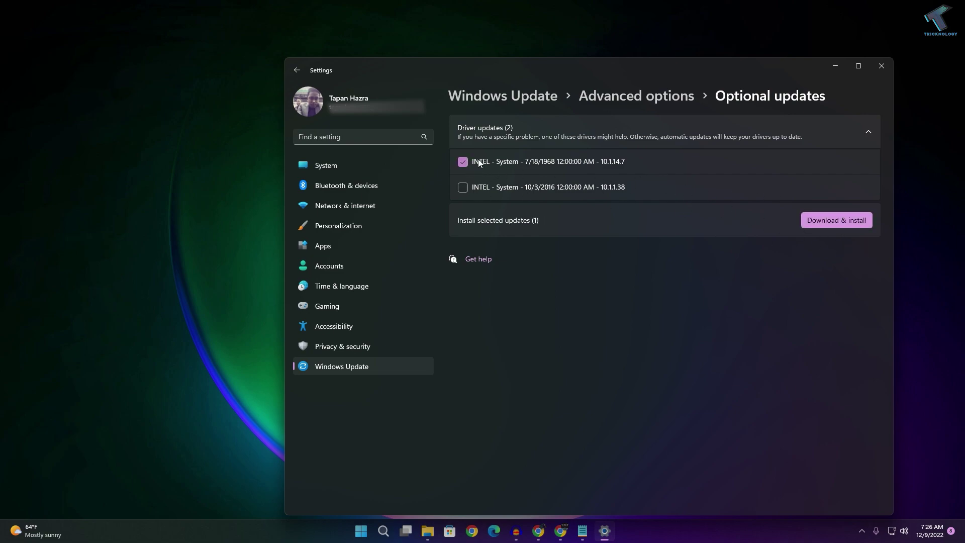
pyautogui.click(478, 159)
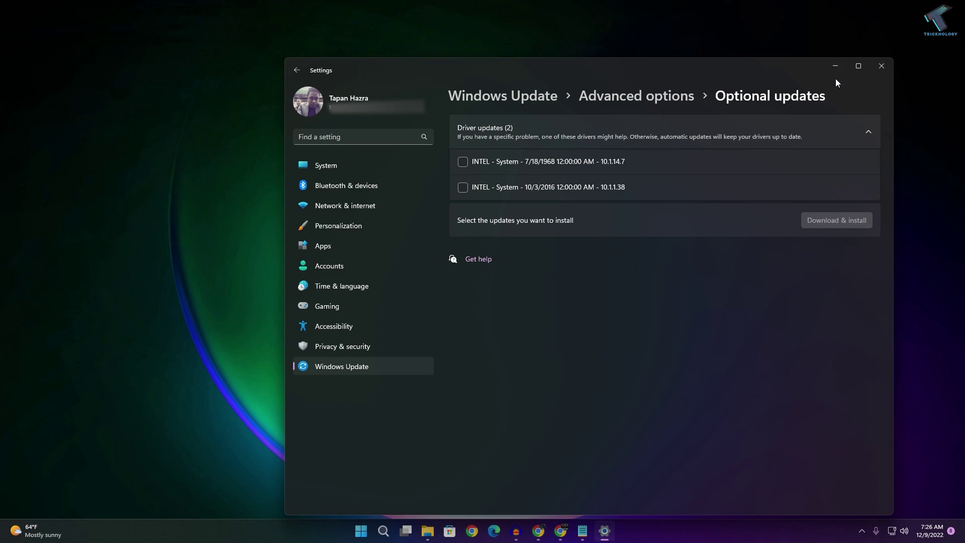
pyautogui.click(838, 74)
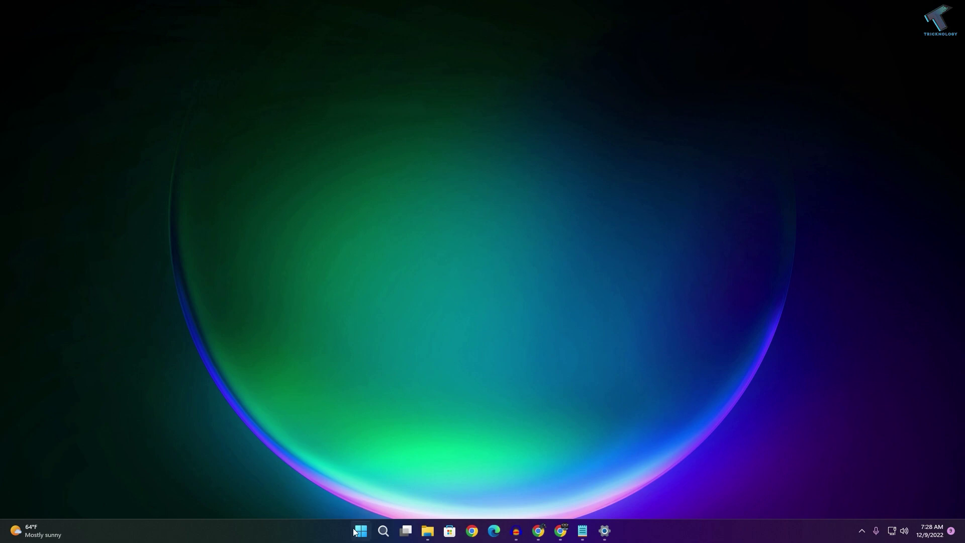
# Launch Windows Terminal as administrator from Start search and approve the elevation prompt.
pyautogui.click(360, 531)
pyautogui.write('ter')
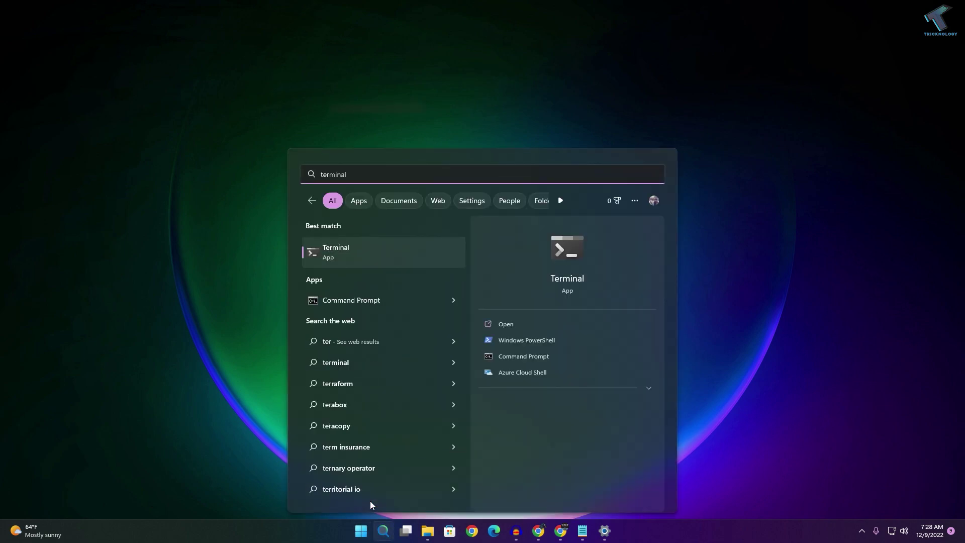
pyautogui.rightClick(383, 247)
pyautogui.click(404, 259)
pyautogui.click(432, 350)
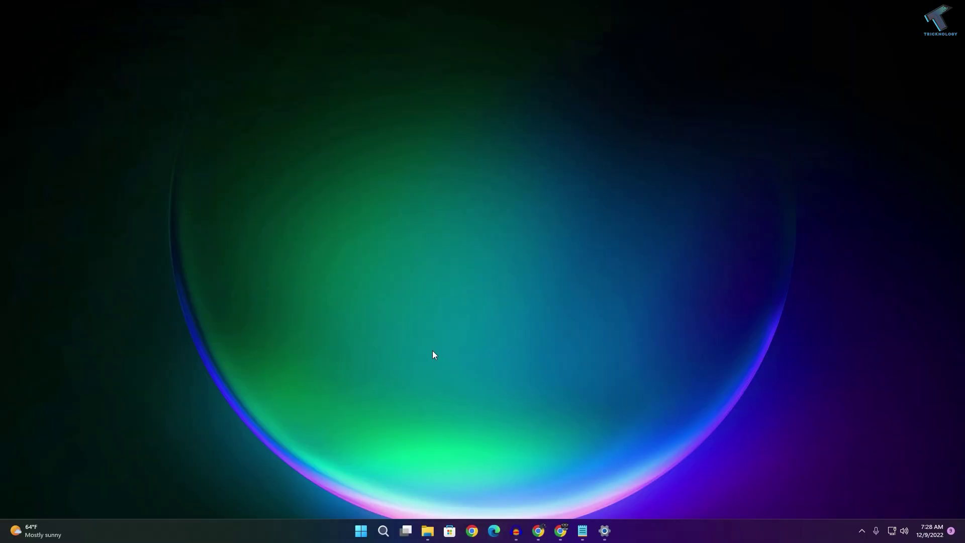
# Copy the ipconfig and netsh reset commands from Notepad, paste them into PowerShell, and run them.
pyautogui.moveTo(530, 96); pyautogui.dragTo(631, 100)
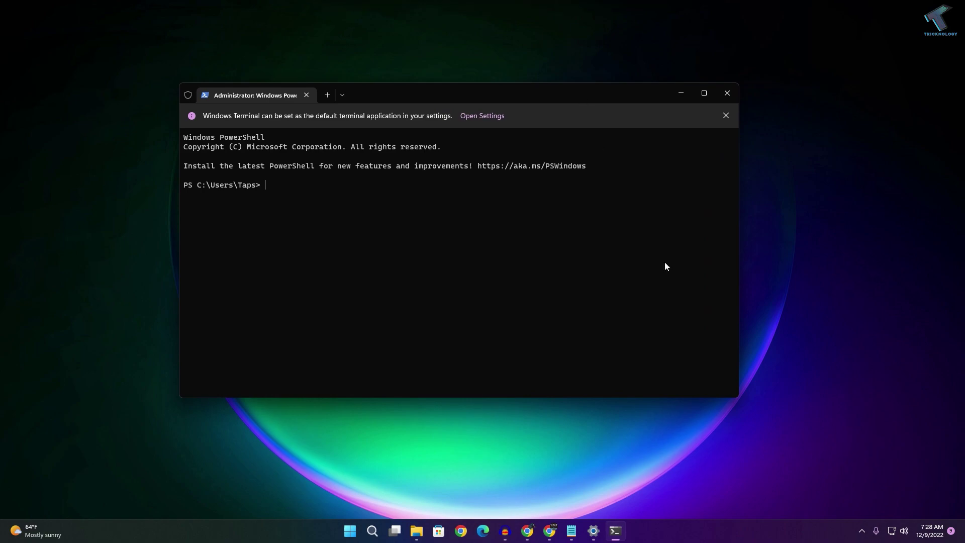
pyautogui.click(573, 531)
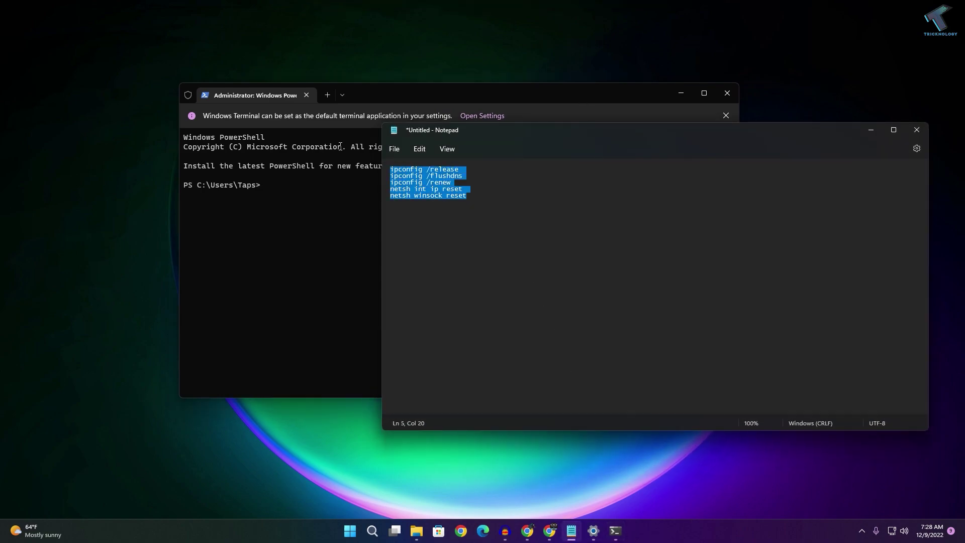
pyautogui.rightClick(428, 180)
pyautogui.click(553, 225)
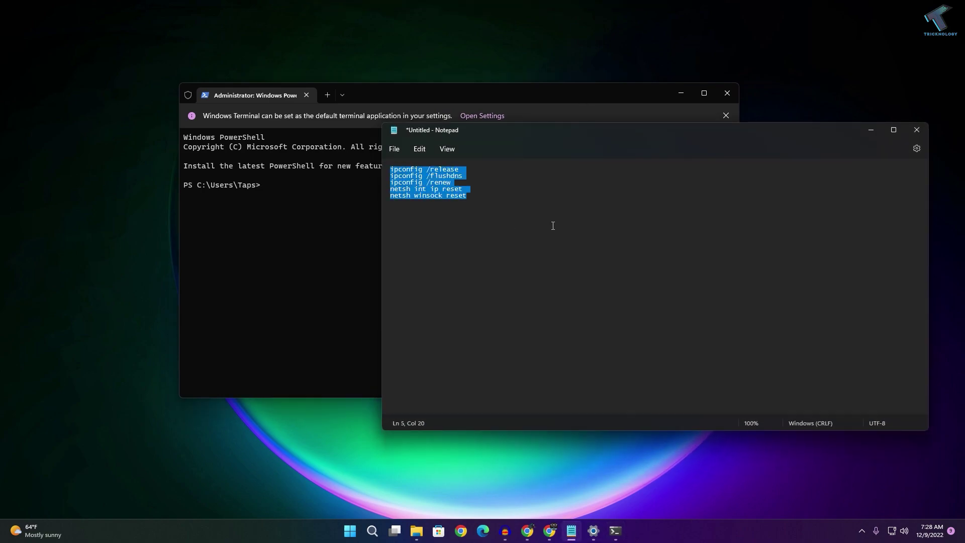
pyautogui.click(876, 134)
pyautogui.rightClick(355, 204)
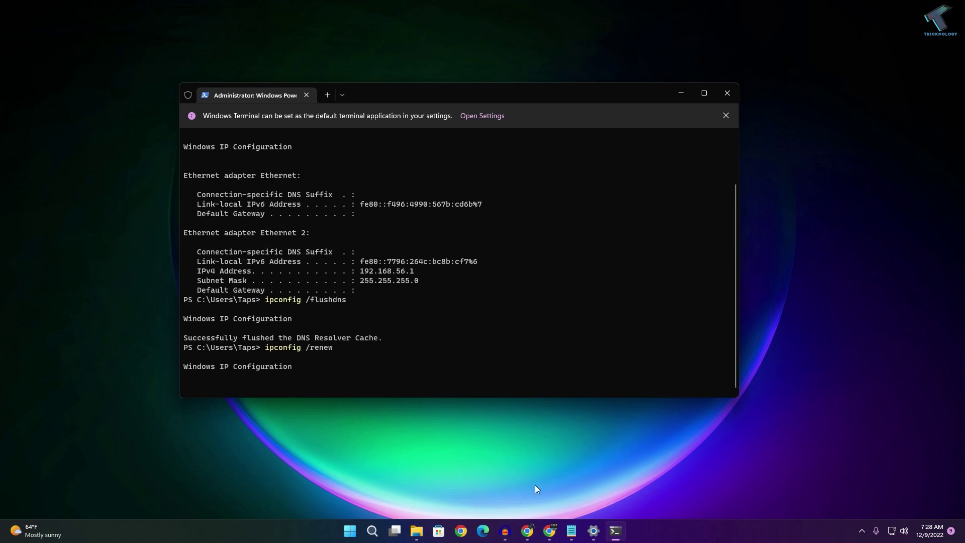
pyautogui.press('Return')
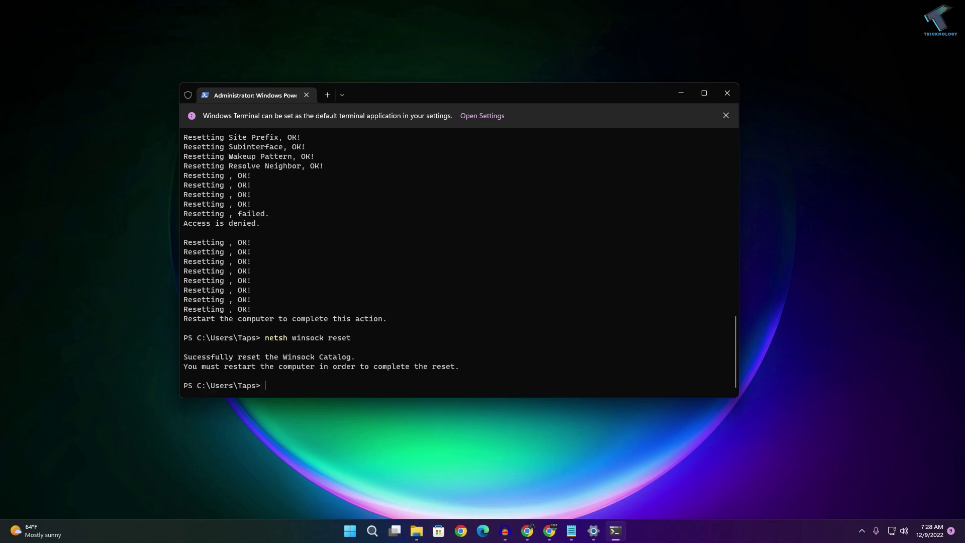